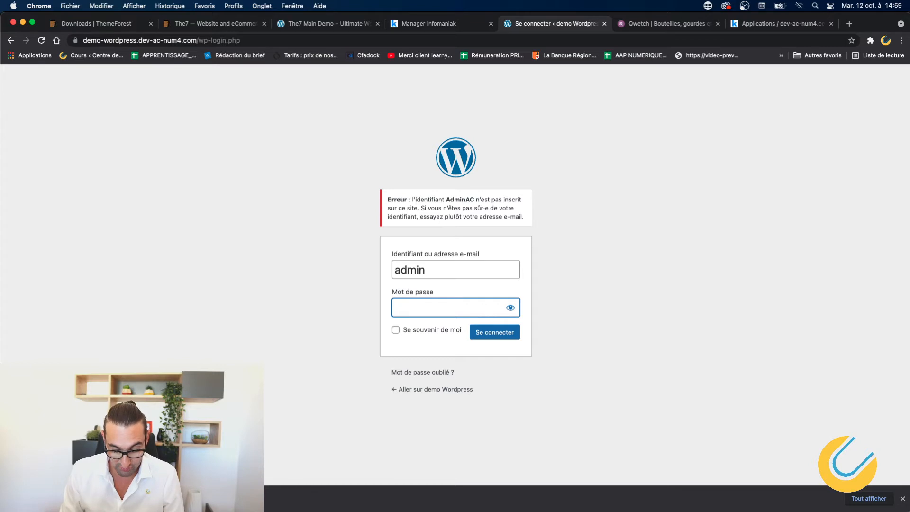
Try to sign in to the WordPress site as admin by entering the account password
{"action": "type", "text": "a"}
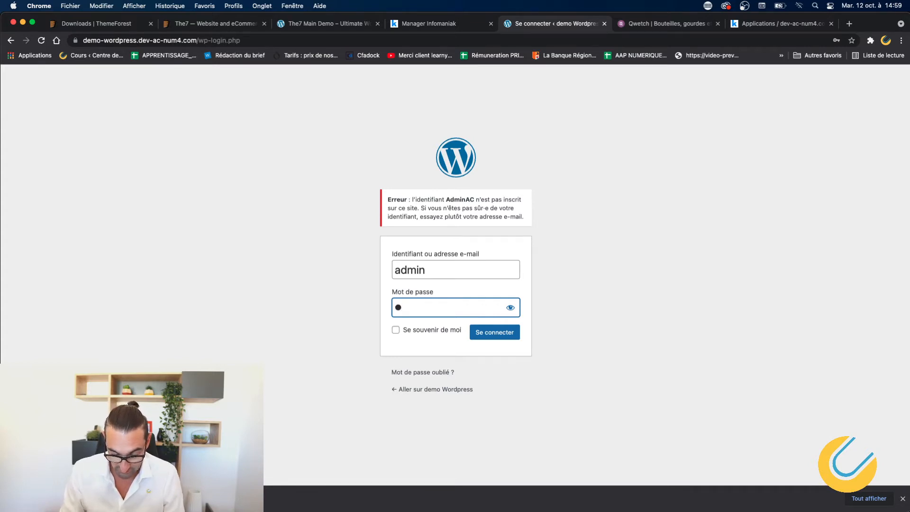
{"action": "type", "text": "•••••••"}
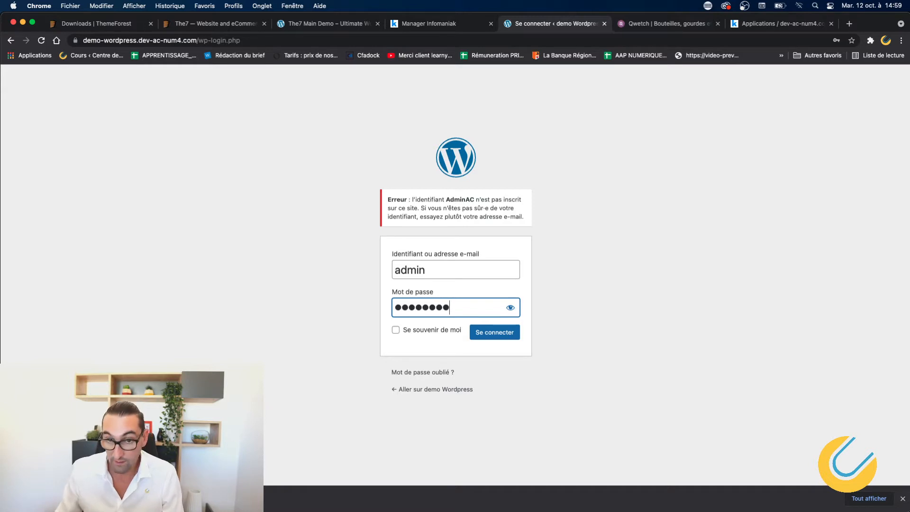
{"action": "key", "text": "Return"}
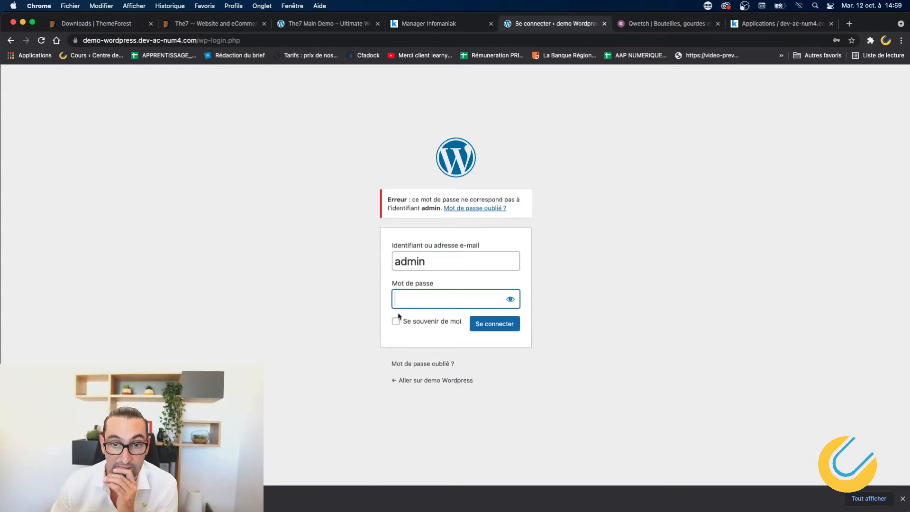
Change the username to Admin, re-enter the account password and try to sign in again
{"action": "left_click", "coordinate": [398, 261]}
{"action": "key", "text": "Delete"}
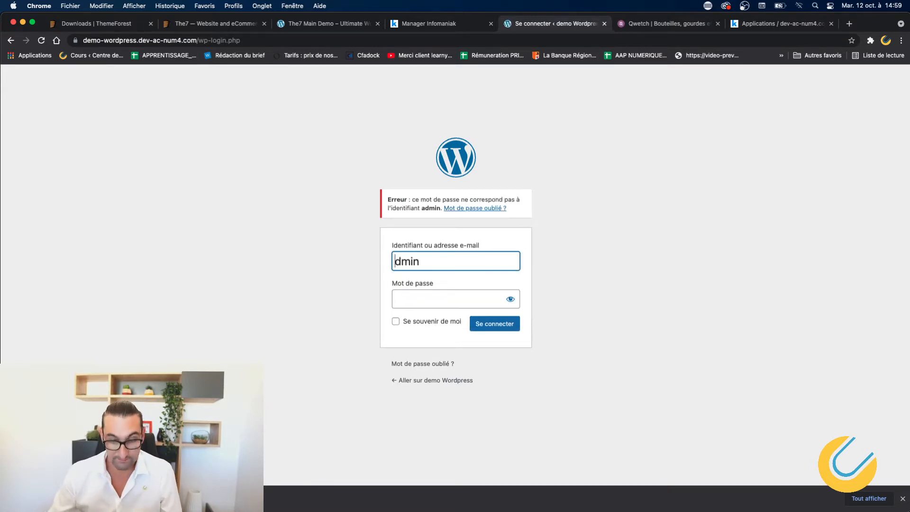
{"action": "type", "text": "A"}
{"action": "left_click", "coordinate": [428, 296]}
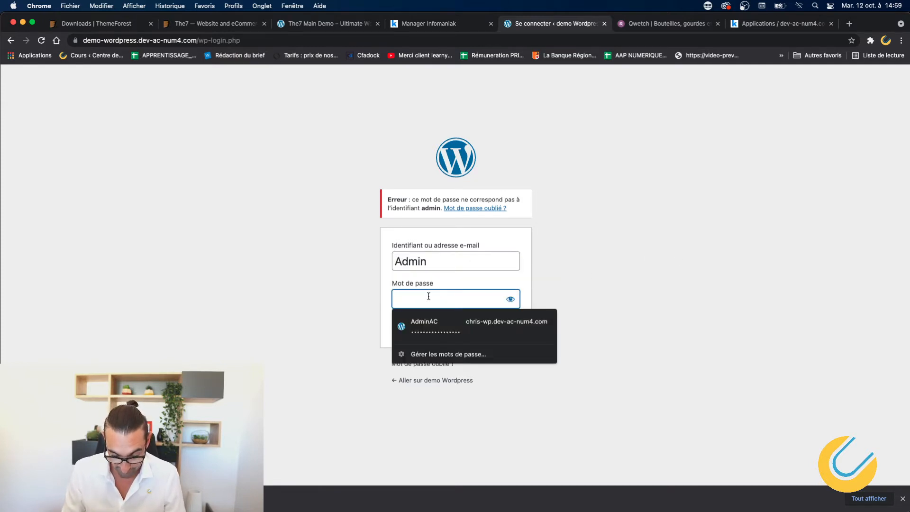
{"action": "type", "text": "a"}
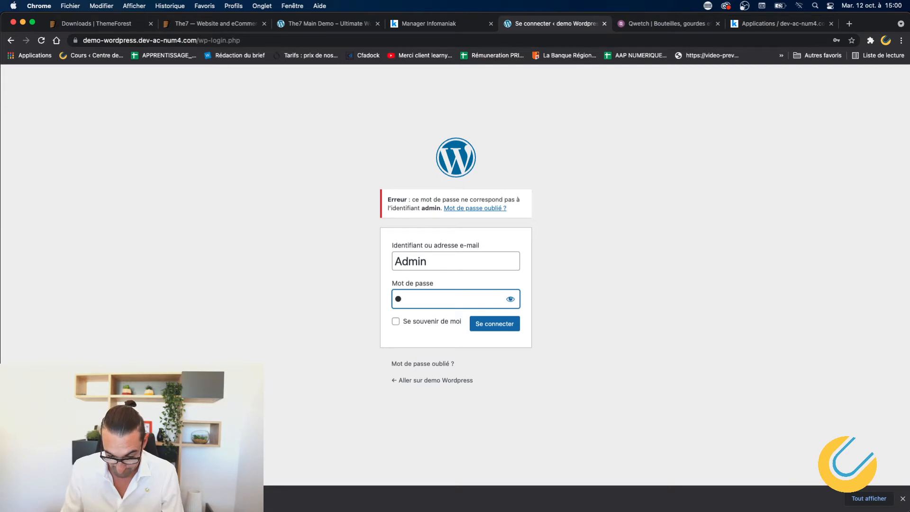
{"action": "type", "text": "•••••••"}
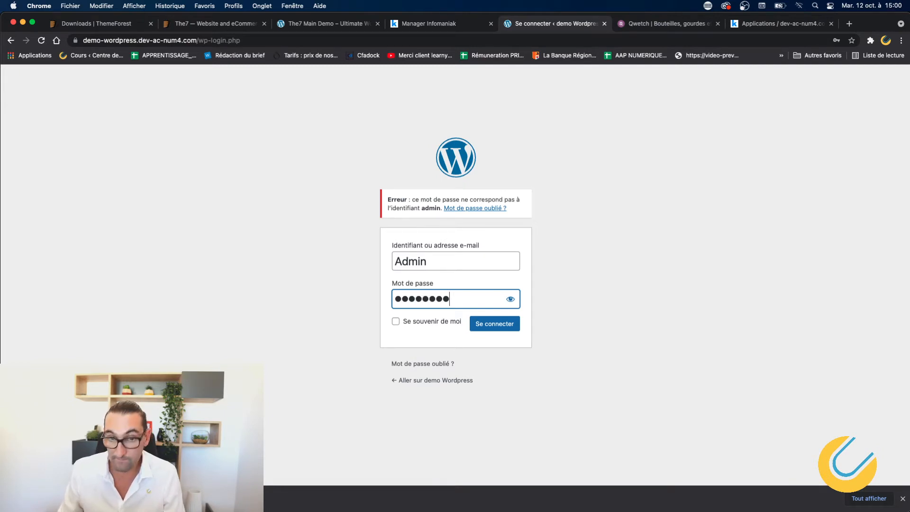
{"action": "key", "text": "Return"}
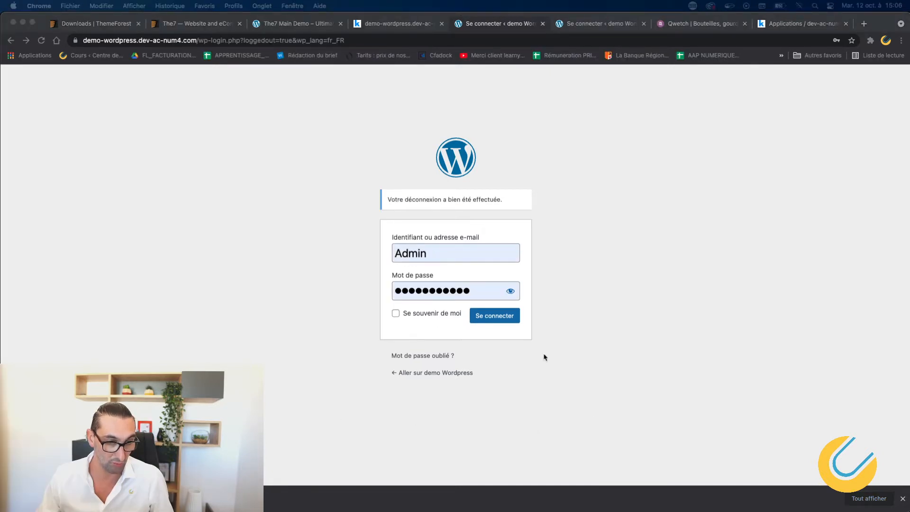
Sign in to the WordPress administration with the prefilled Admin credentials
{"action": "left_click", "coordinate": [499, 321]}
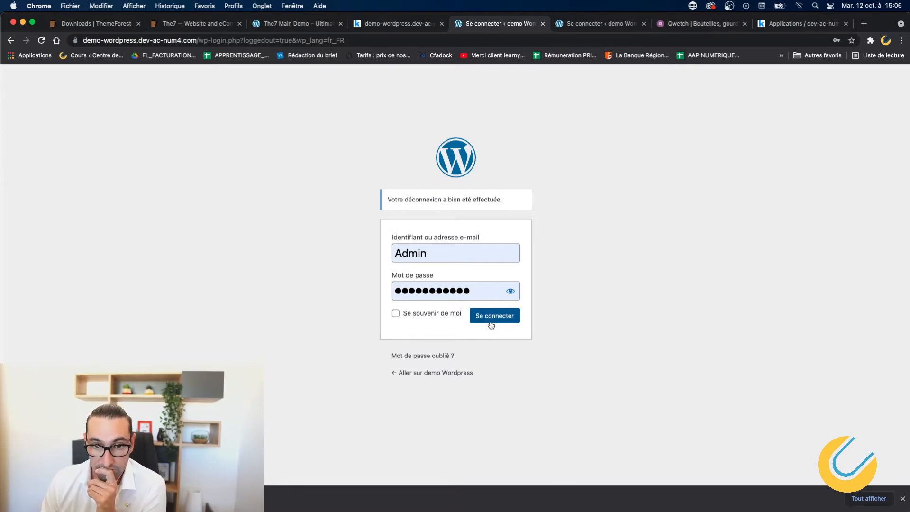
{"action": "left_click", "coordinate": [492, 321]}
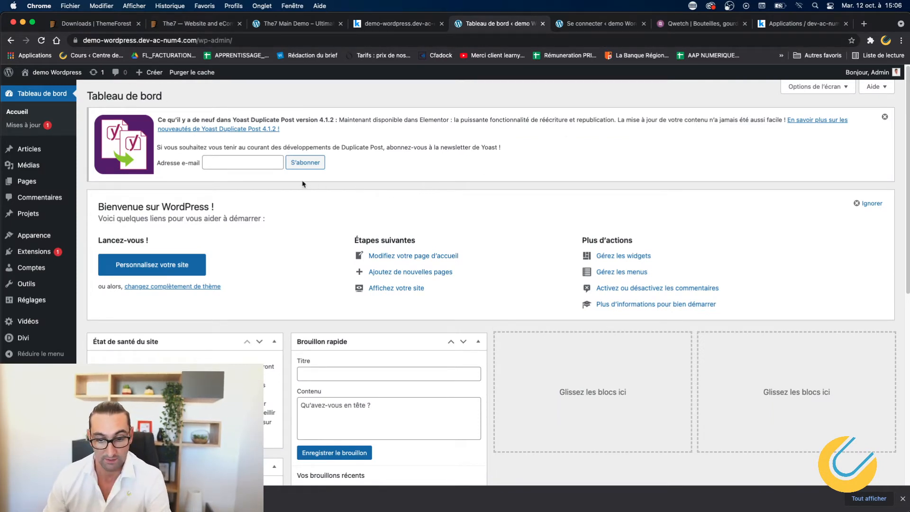
Open the public site in a new browser tab and look through its home page
{"action": "mouse_move", "coordinate": [54, 71]}
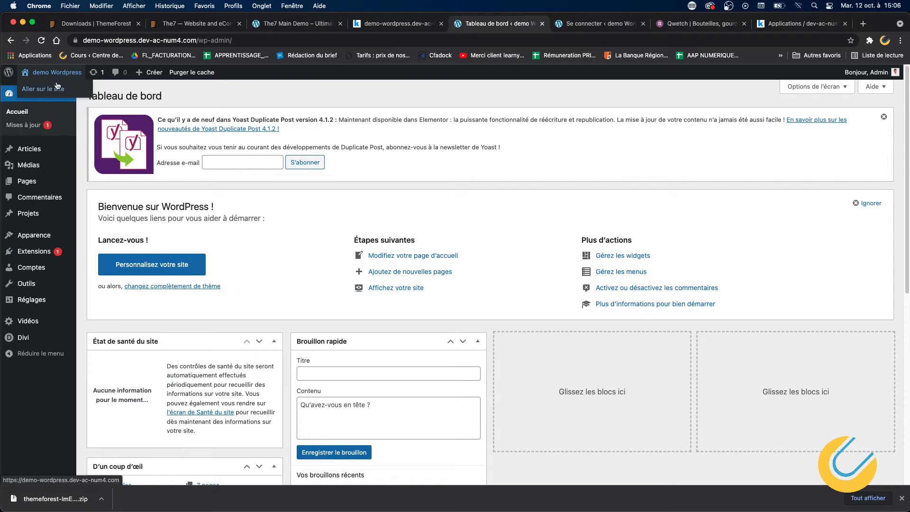
{"action": "right_click", "coordinate": [55, 88]}
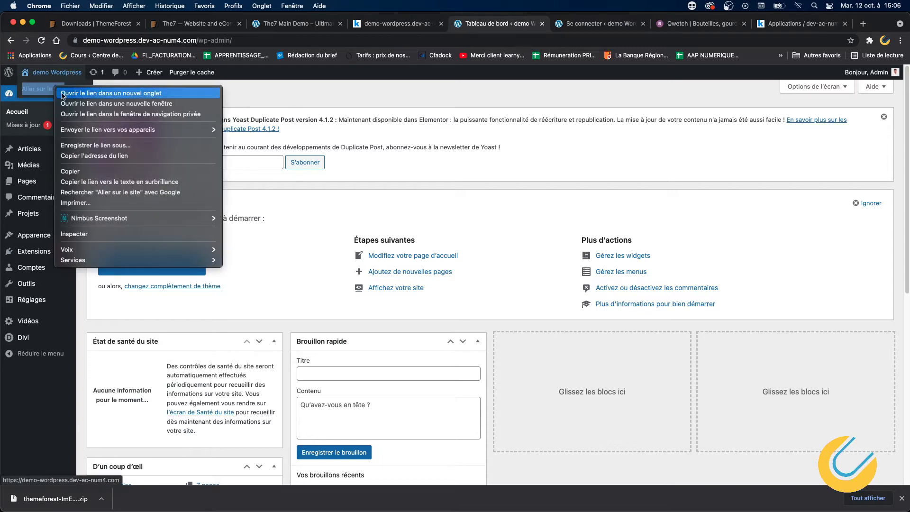
{"action": "left_click", "coordinate": [63, 94]}
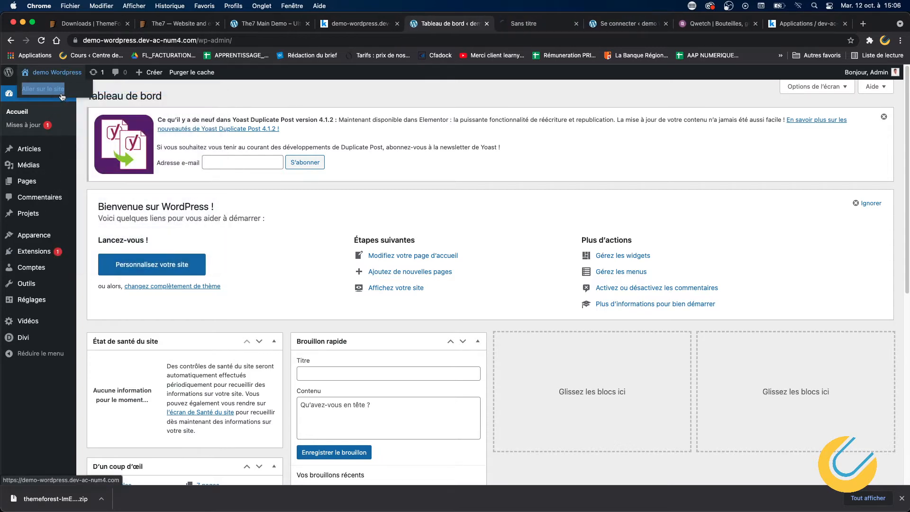
{"action": "left_click", "coordinate": [540, 24]}
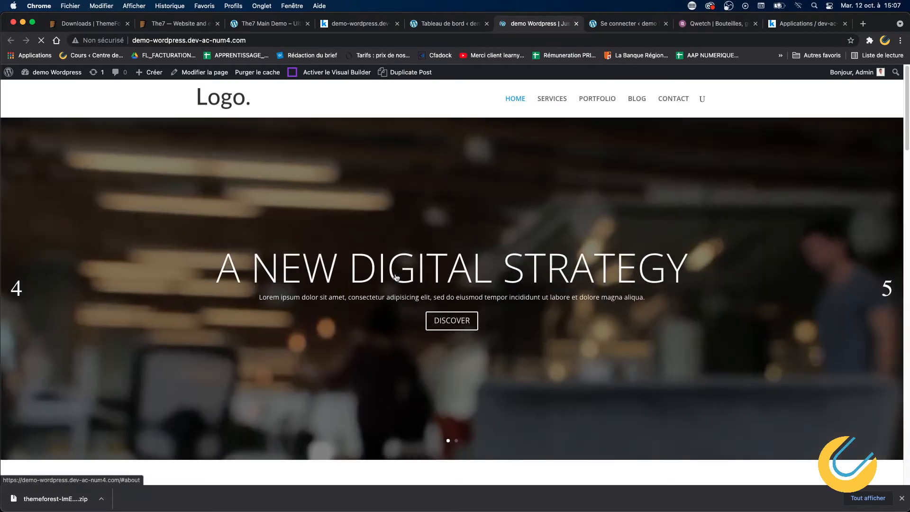
{"action": "scroll", "coordinate": [396, 277], "scroll_direction": "down", "scroll_amount": 10}
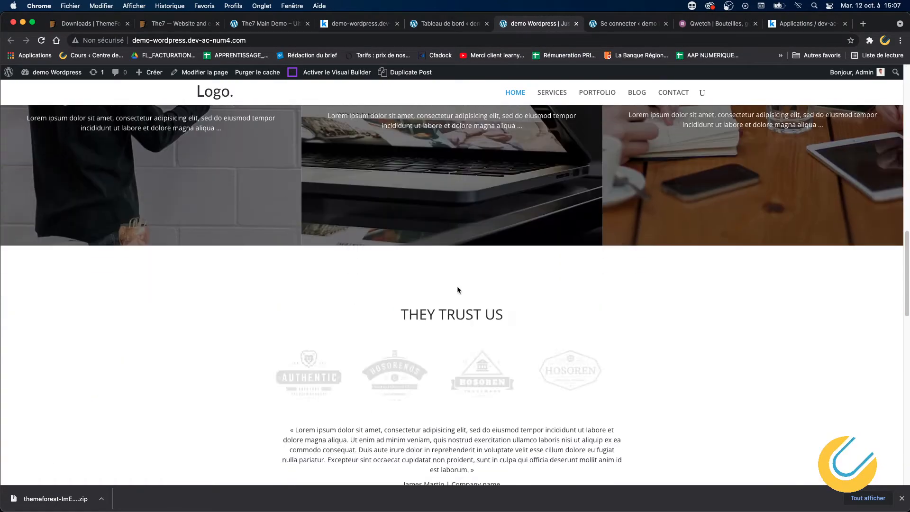
{"action": "scroll", "coordinate": [616, 270], "scroll_direction": "up", "scroll_amount": 15}
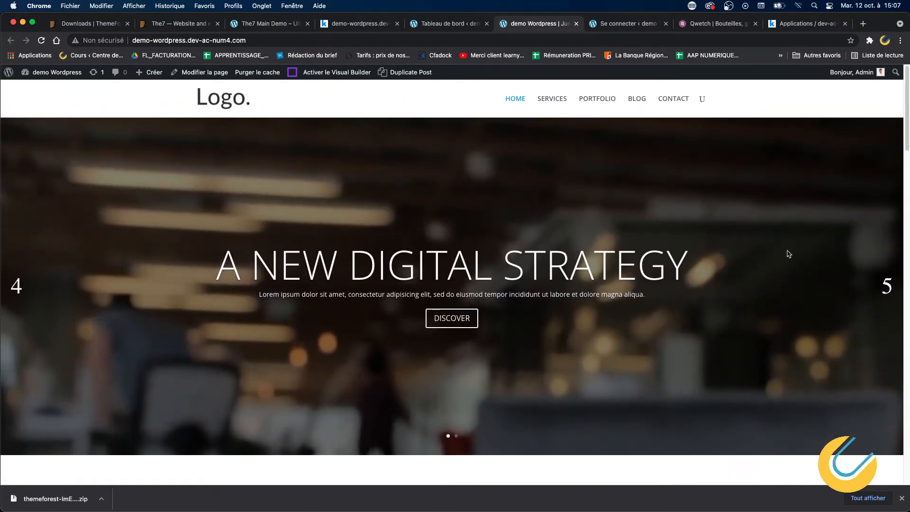
{"action": "scroll", "coordinate": [572, 266], "scroll_direction": "down", "scroll_amount": 10}
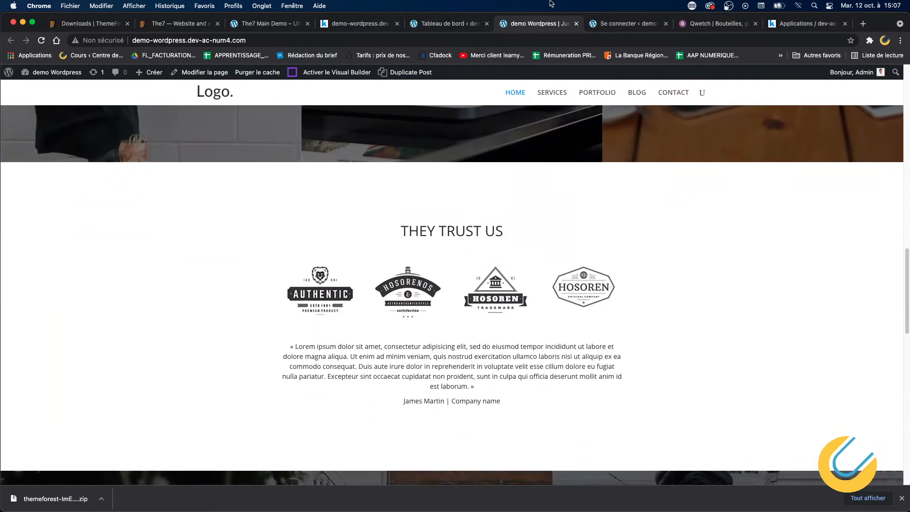
Return to the dashboard, go to the Add Themes page and bring up the form for uploading a zipped theme
{"action": "left_click", "coordinate": [444, 24]}
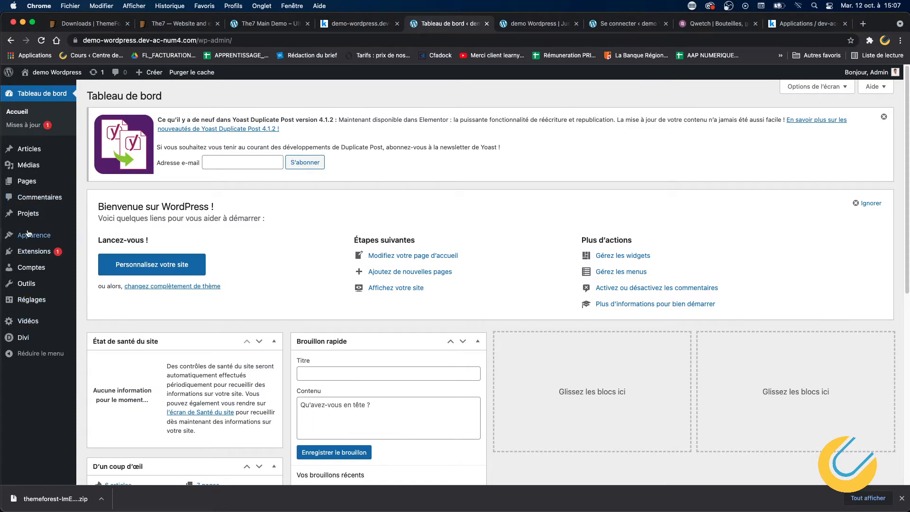
{"action": "mouse_move", "coordinate": [29, 236]}
{"action": "left_click", "coordinate": [98, 237]}
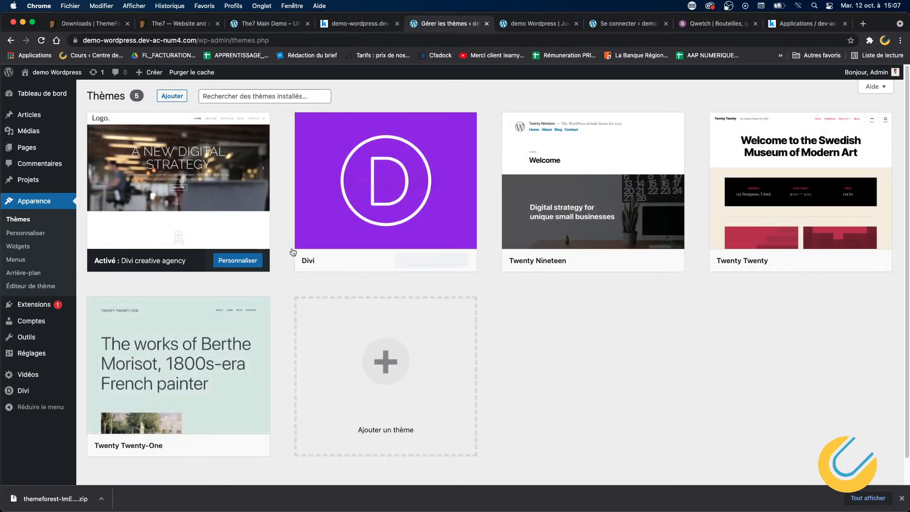
{"action": "left_click", "coordinate": [172, 96]}
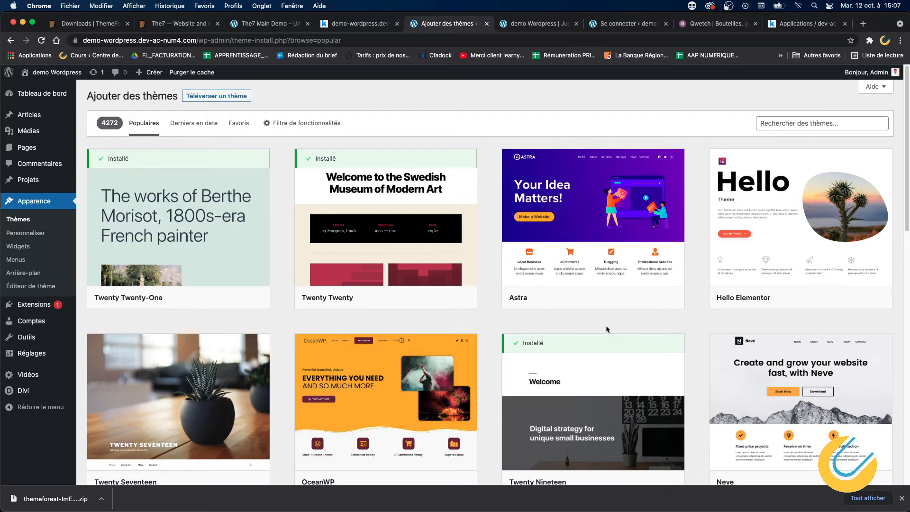
{"action": "scroll", "coordinate": [605, 325], "scroll_direction": "down", "scroll_amount": 12}
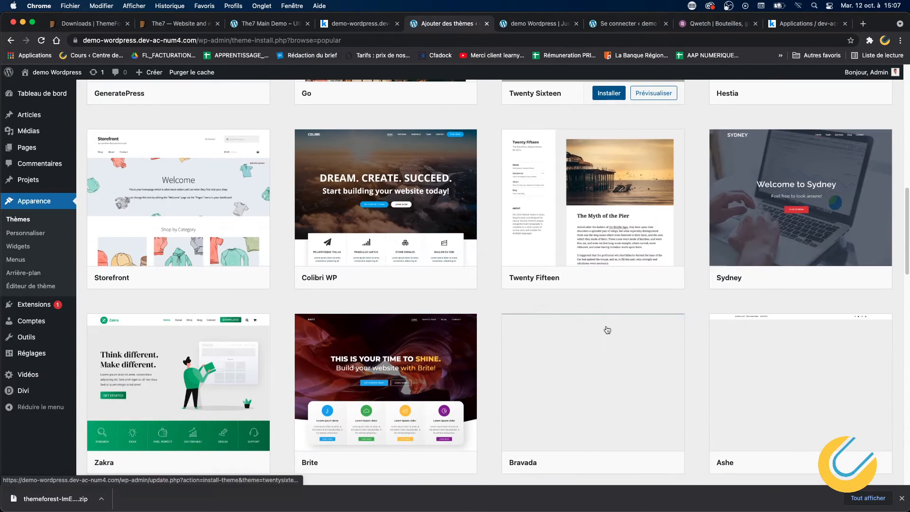
{"action": "scroll", "coordinate": [455, 353], "scroll_direction": "up", "scroll_amount": 12}
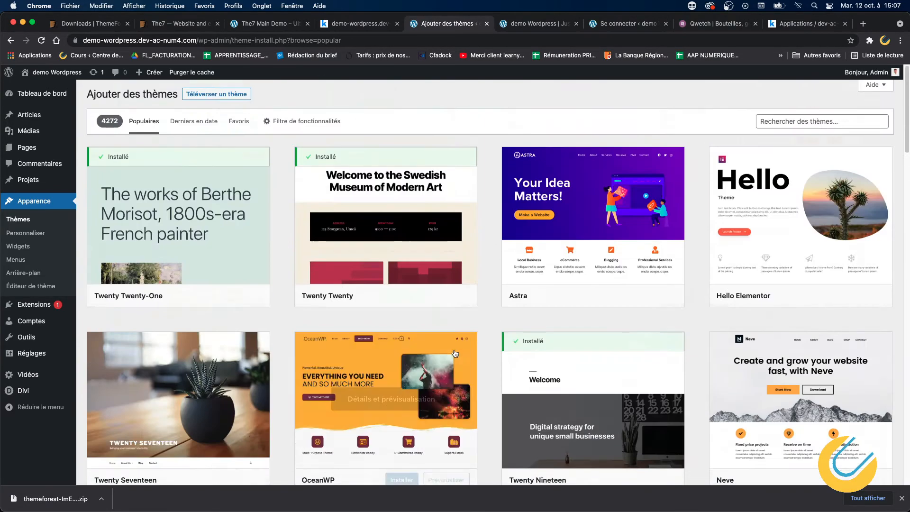
{"action": "left_click", "coordinate": [208, 94]}
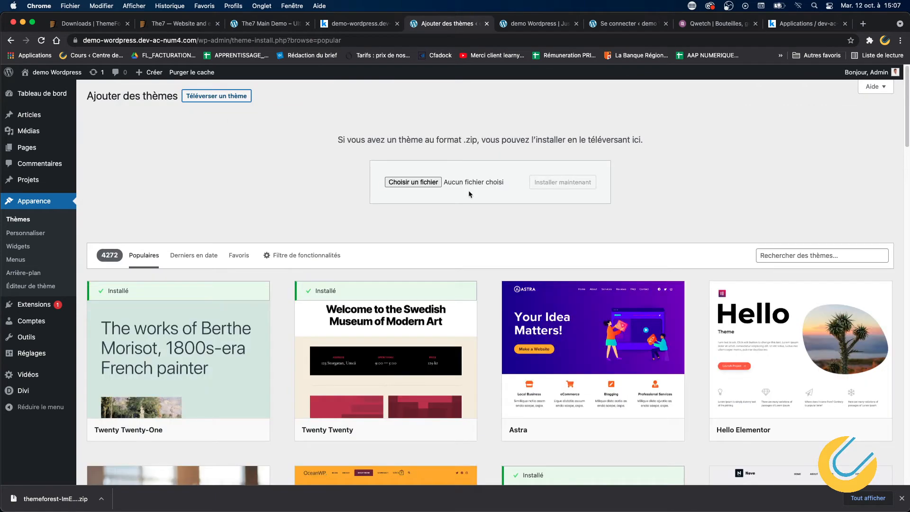
Choose themeforest-ImE2ENFW-the7-responsive-multipurpose-wordpress-theme.zip from the downloads folder as the theme file
{"action": "left_click", "coordinate": [427, 183]}
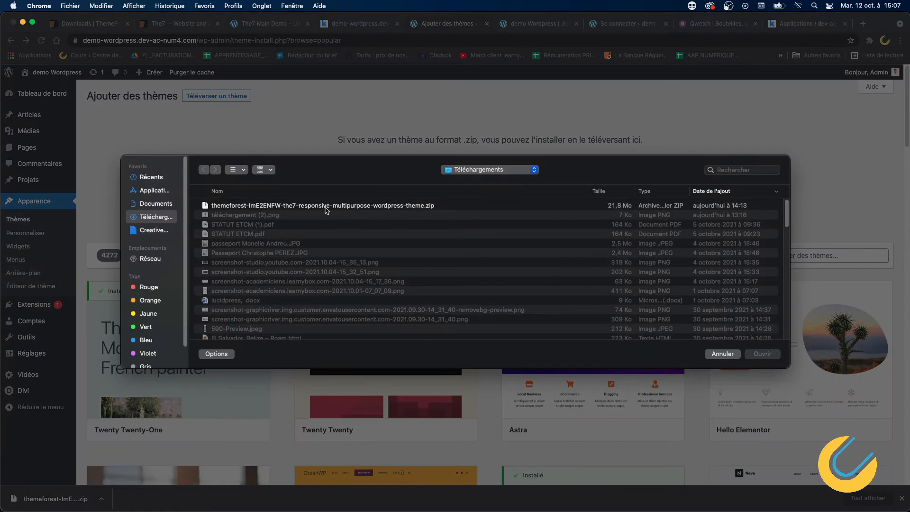
{"action": "double_click", "coordinate": [325, 206]}
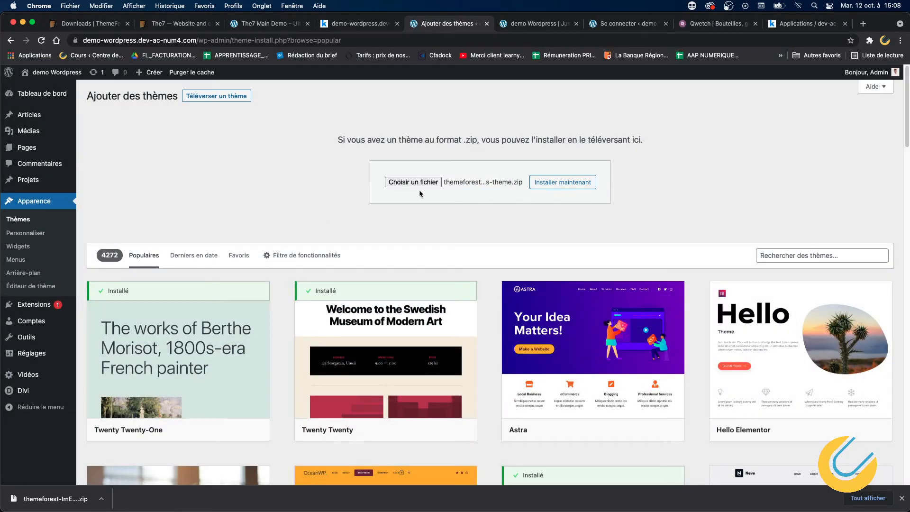
Extract the downloaded ThemeForest archive and locate dt-the7_v.9.16.0.zip inside the extracted folder in Finder, closing Finder's window when done
{"action": "left_click", "coordinate": [96, 506]}
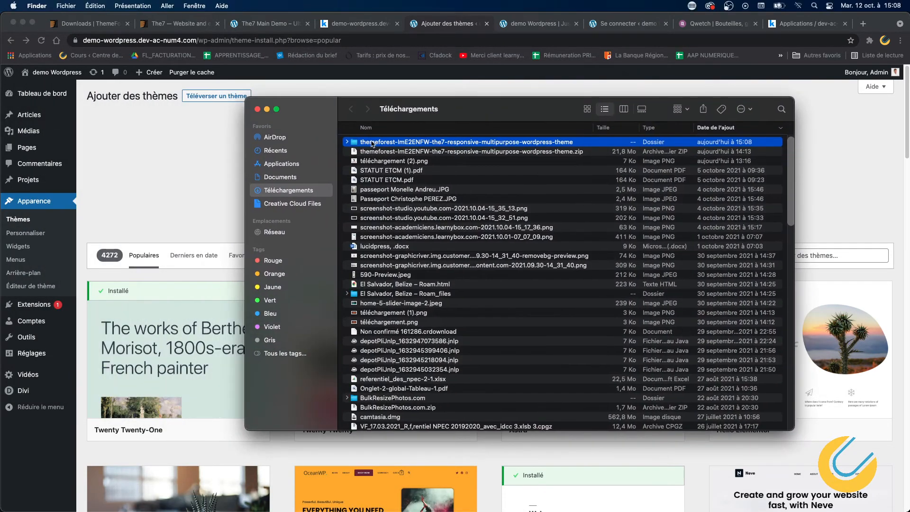
{"action": "left_click", "coordinate": [347, 143]}
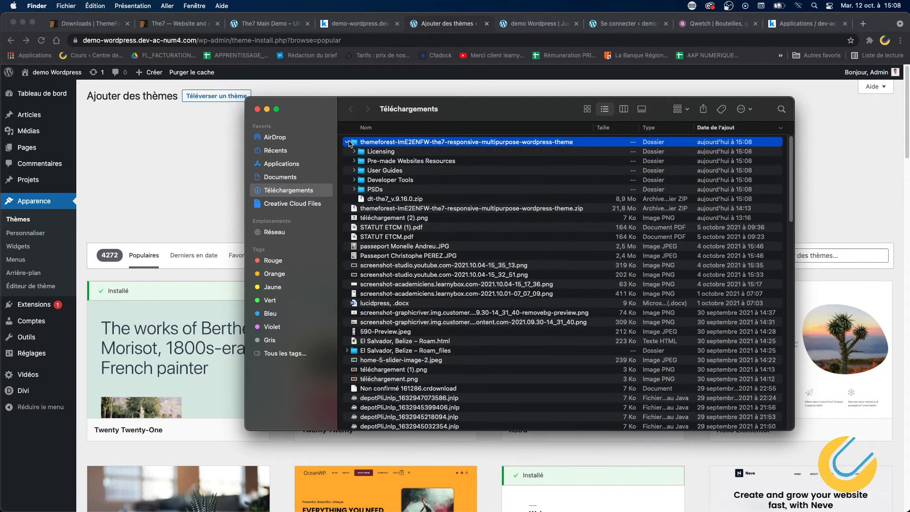
{"action": "left_click", "coordinate": [379, 153]}
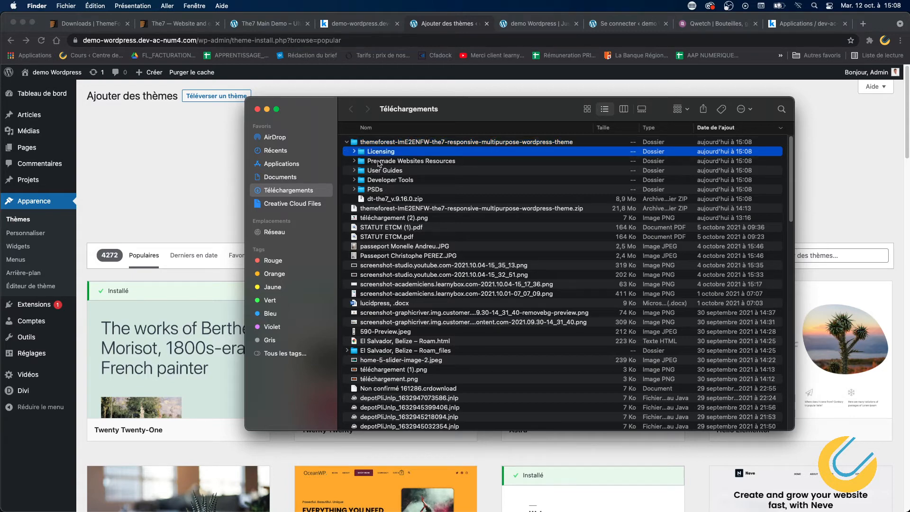
{"action": "left_click", "coordinate": [379, 200]}
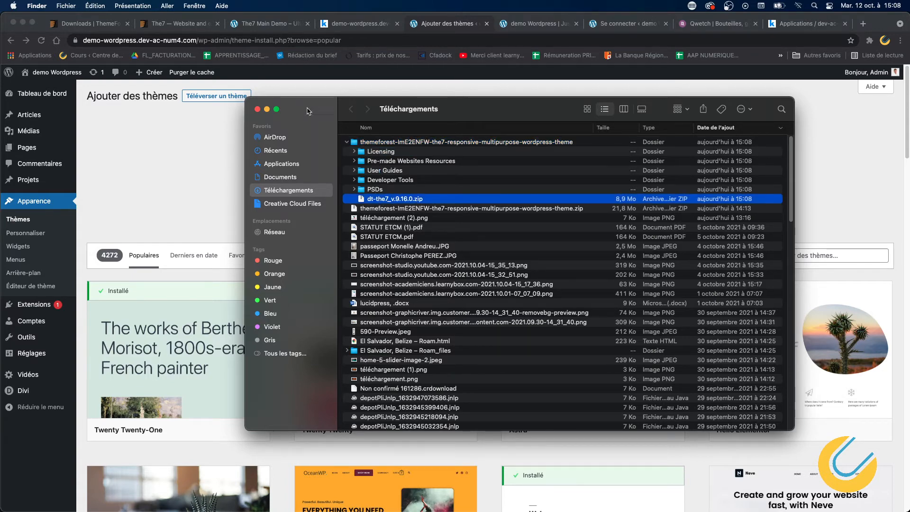
{"action": "left_click", "coordinate": [258, 109]}
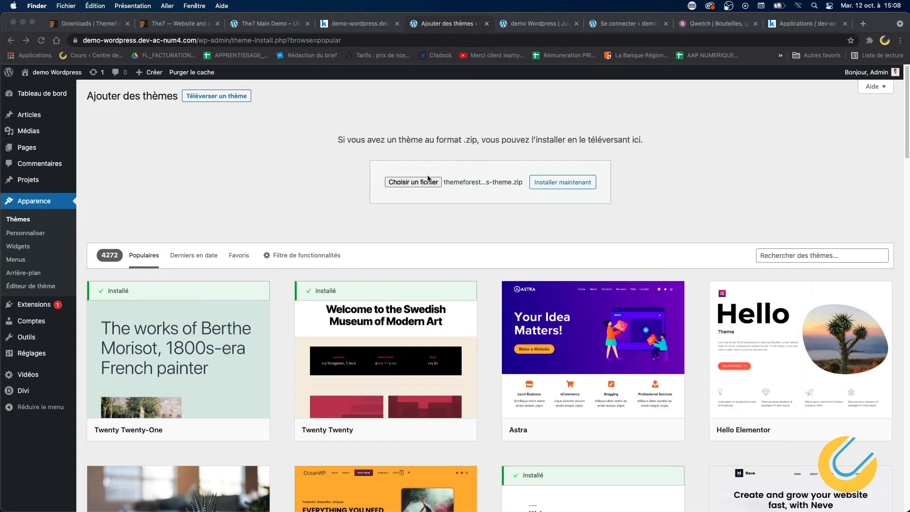
Select dt-the7_v.9.16.0.zip from the extracted ThemeForest folder as the theme file and start its installation
{"action": "left_click", "coordinate": [428, 179]}
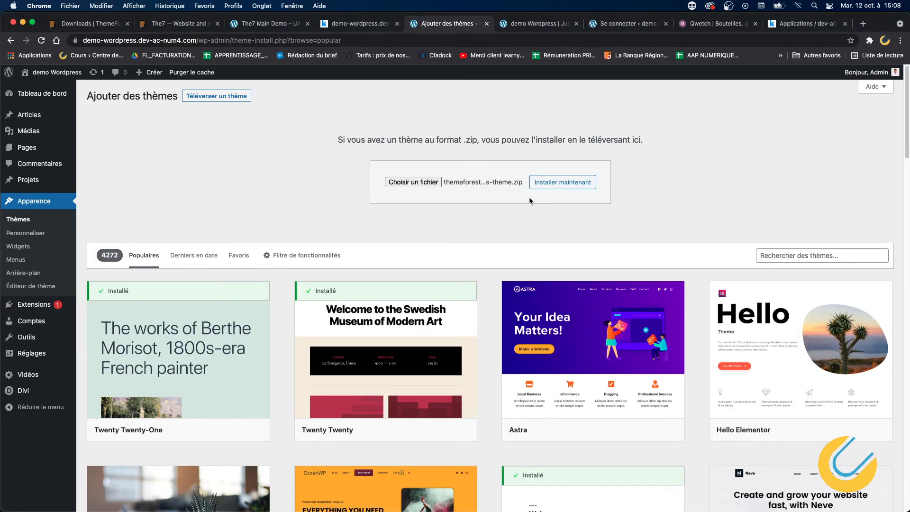
{"action": "left_click", "coordinate": [436, 185]}
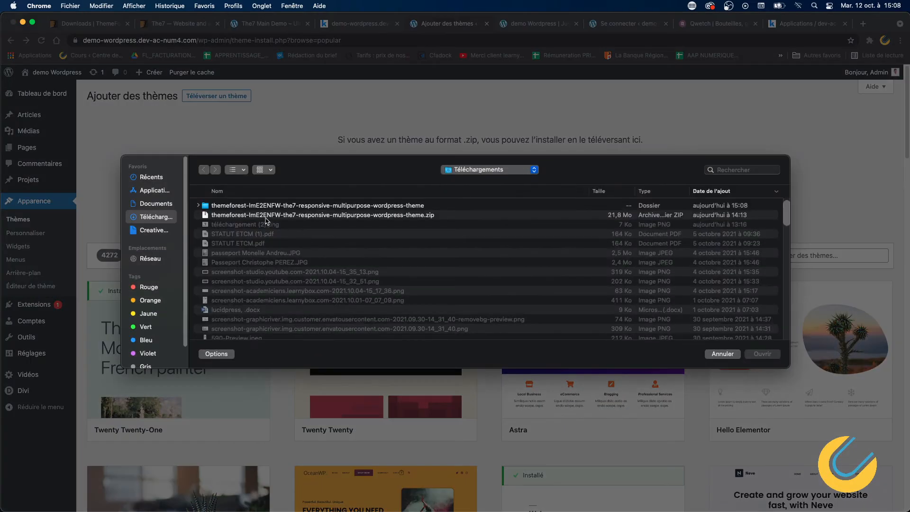
{"action": "left_click", "coordinate": [198, 206]}
{"action": "left_click", "coordinate": [246, 262]}
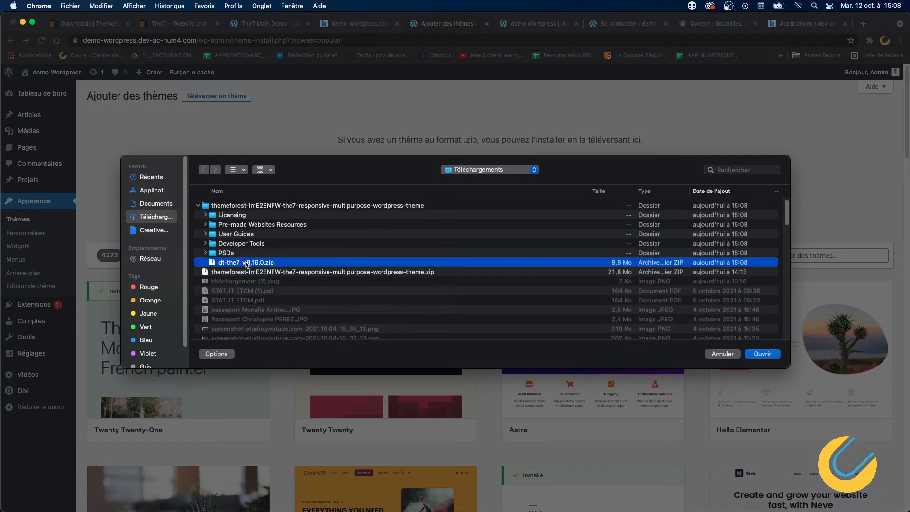
{"action": "left_click", "coordinate": [777, 353]}
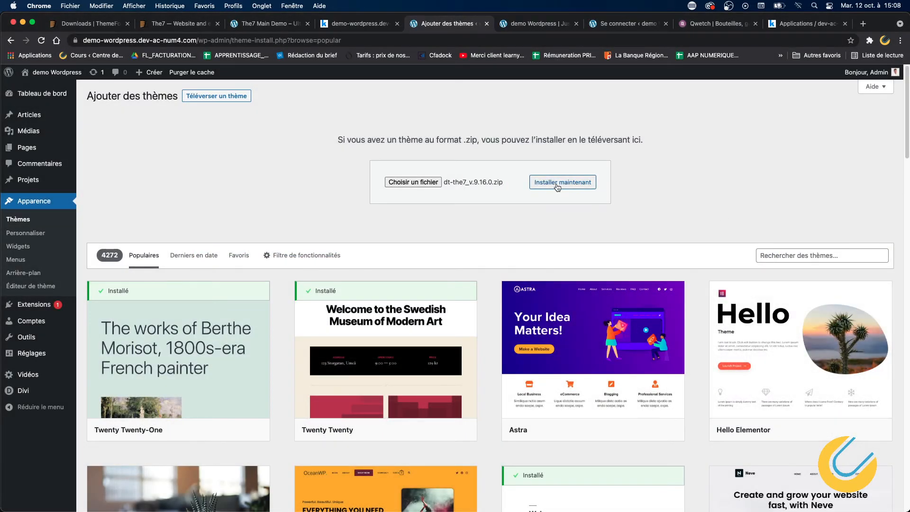
{"action": "left_click", "coordinate": [578, 187]}
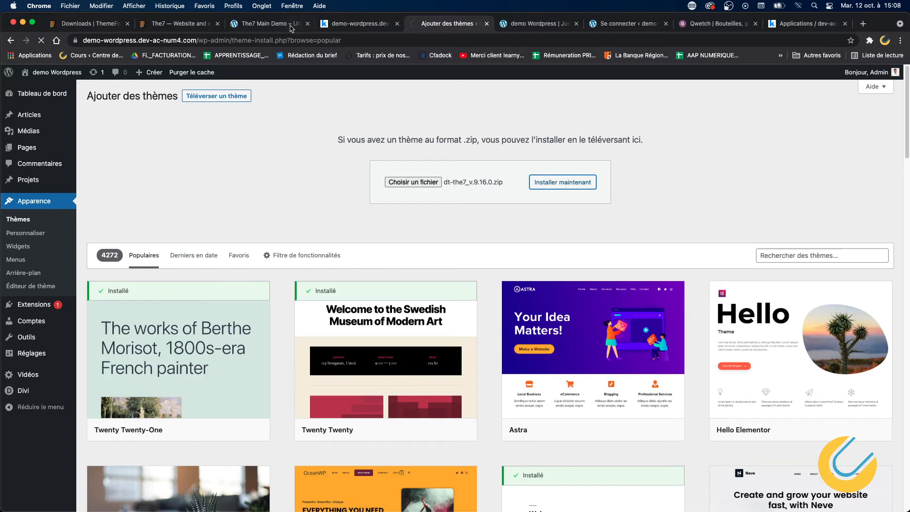
Review the download options offered for The7 on the ThemeForest downloads page and return to the theme installation page
{"action": "left_click", "coordinate": [188, 23]}
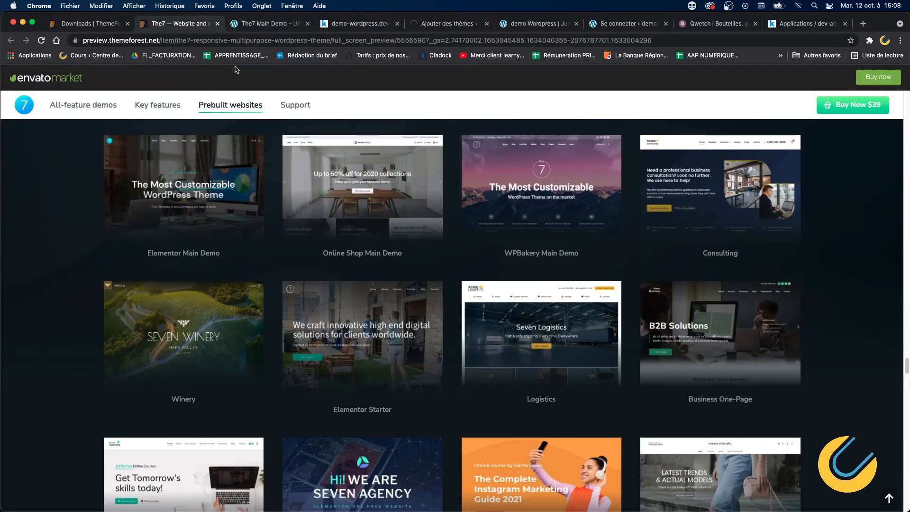
{"action": "left_click", "coordinate": [93, 21]}
{"action": "left_click", "coordinate": [453, 373]}
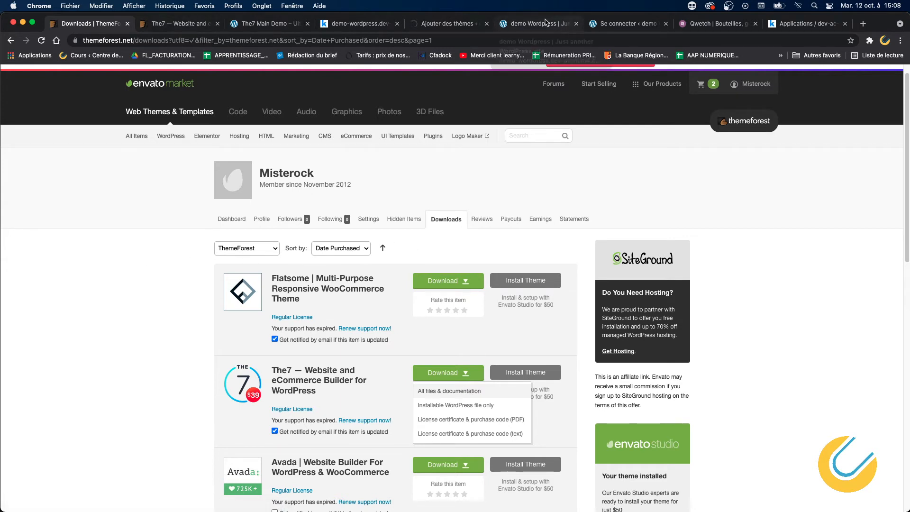
{"action": "left_click", "coordinate": [461, 24]}
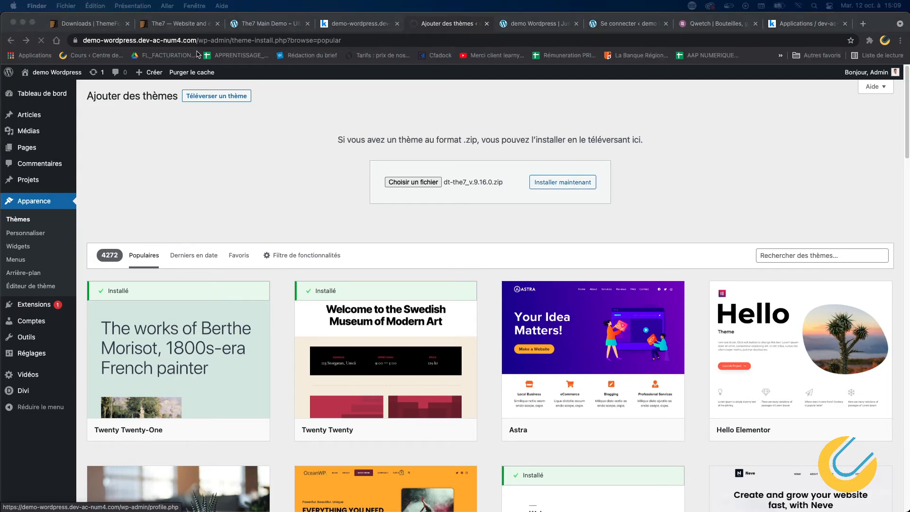
Inspect the extracted ThemeForest folder and dt-the7_v.9.16.0.zip in Finder's downloads folder, closing the Finder window when done
{"action": "left_click_drag", "start_coordinate": [0, 102], "coordinate": [367, 90]}
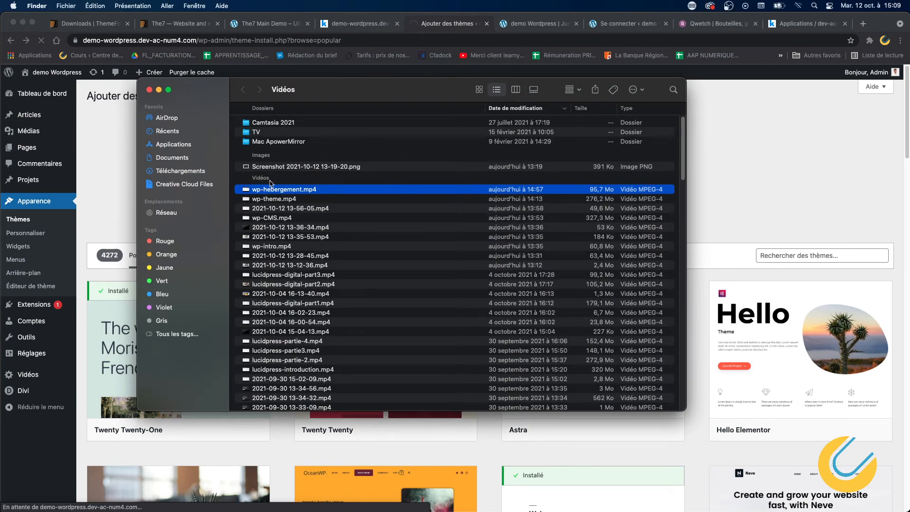
{"action": "left_click", "coordinate": [175, 171]}
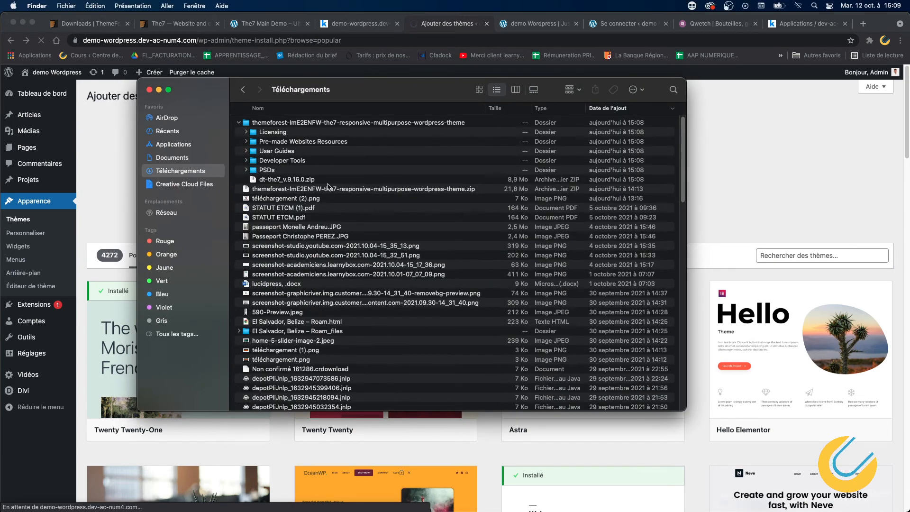
{"action": "left_click", "coordinate": [239, 123]}
{"action": "left_click", "coordinate": [239, 122]}
{"action": "left_click", "coordinate": [274, 124]}
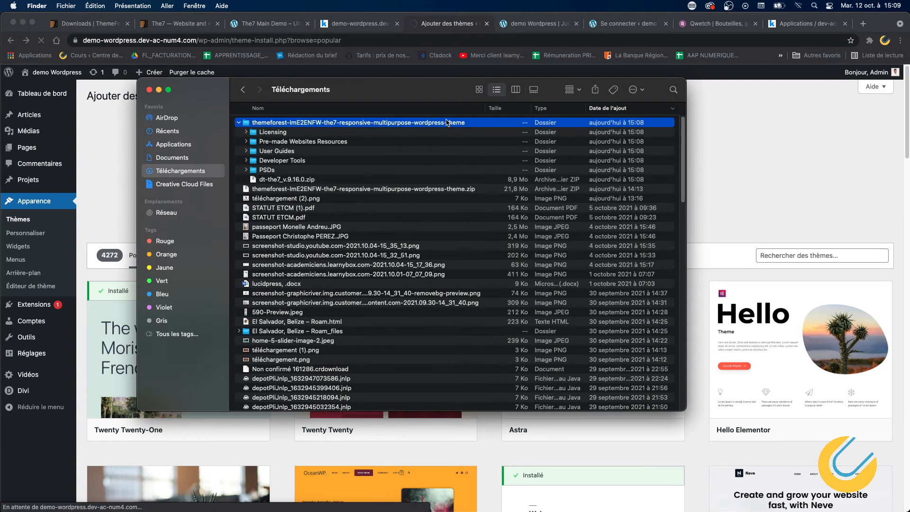
{"action": "left_click", "coordinate": [278, 133]}
{"action": "left_click", "coordinate": [279, 142]}
{"action": "left_click", "coordinate": [272, 181]}
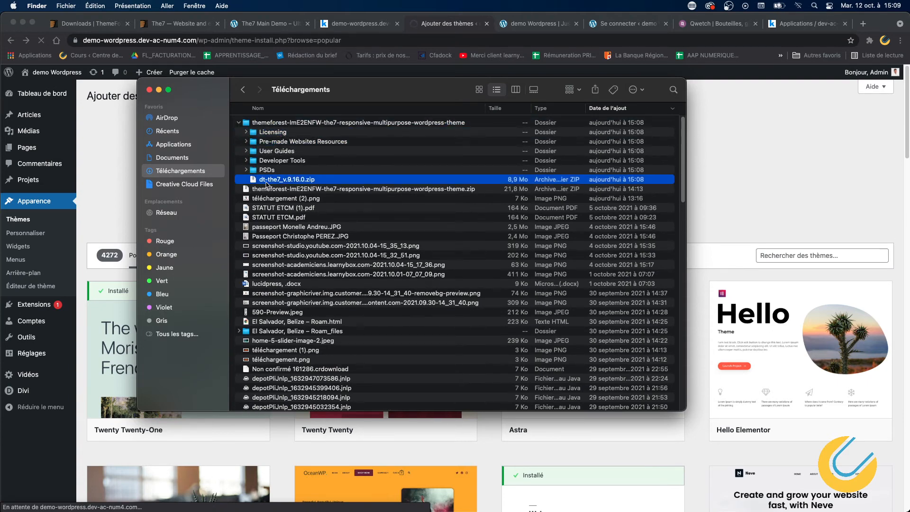
{"action": "left_click", "coordinate": [149, 90]}
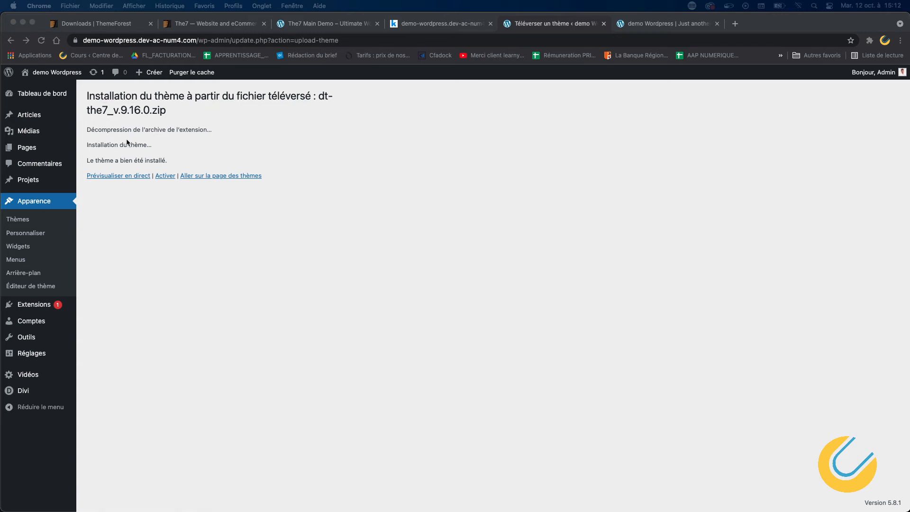
Activate the newly installed The7 theme
{"action": "left_click", "coordinate": [90, 160]}
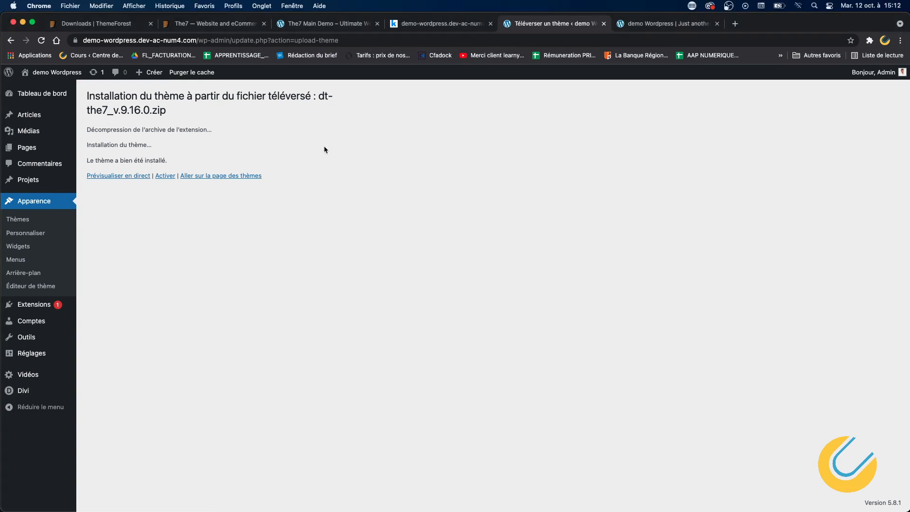
{"action": "left_click", "coordinate": [164, 176]}
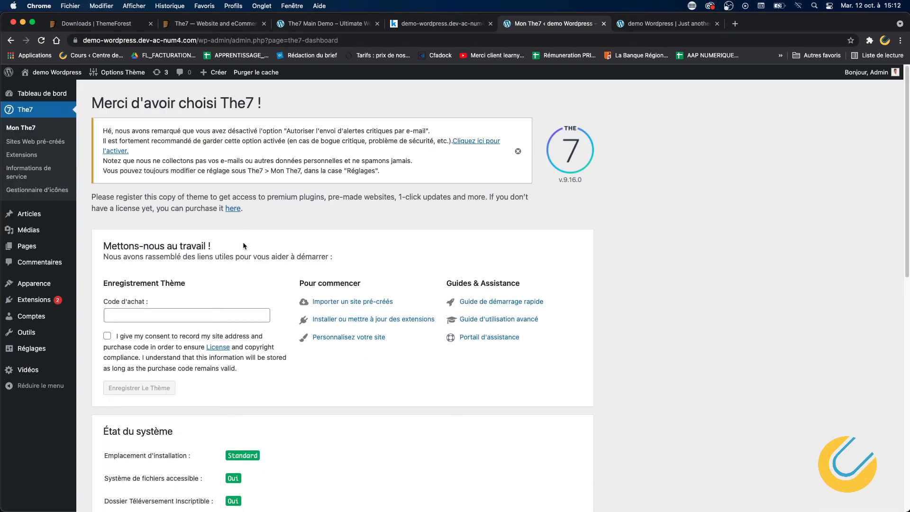
{"action": "left_click_drag", "start_coordinate": [246, 103], "coordinate": [256, 103]}
Check the license certificate and purchase code options for The7 on ThemeForest and return to the theme's dashboard
{"action": "left_click", "coordinate": [98, 25]}
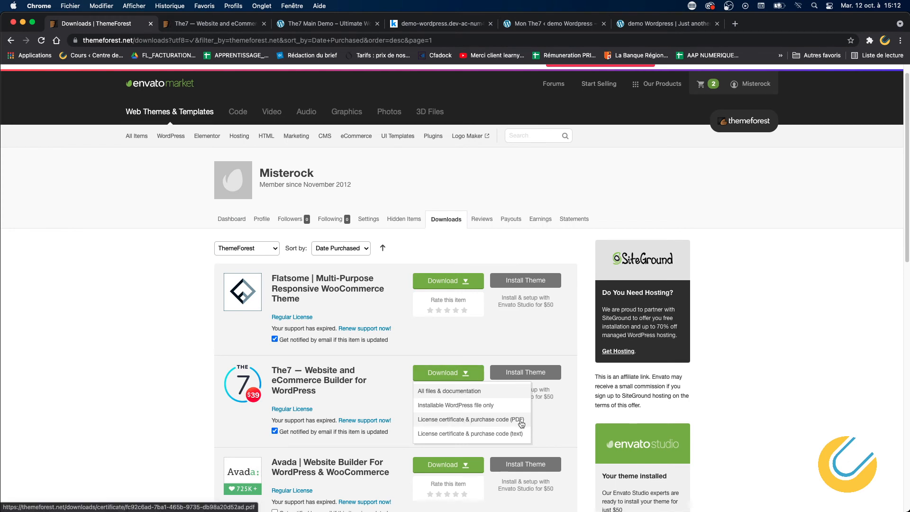
{"action": "left_click", "coordinate": [567, 25]}
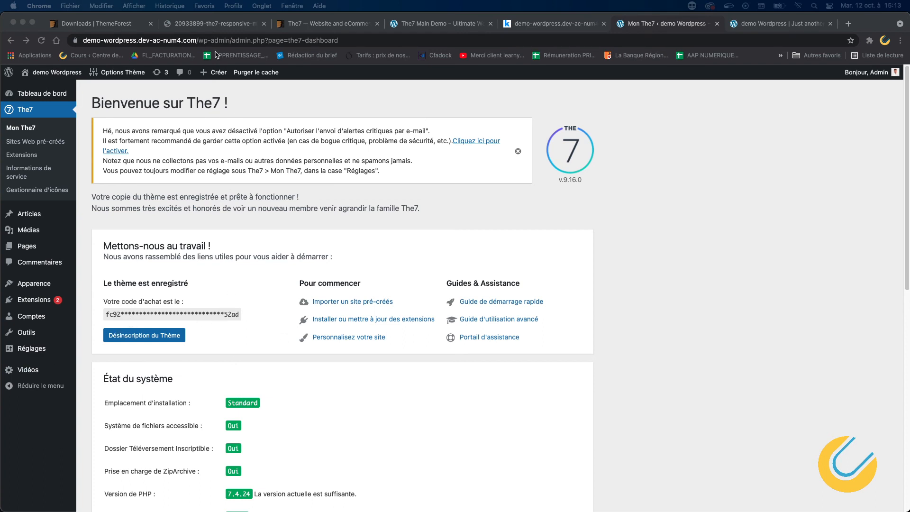
View the purchase code in The7's license certificate PDF and return to the theme's dashboard in WordPress
{"action": "left_click", "coordinate": [215, 25]}
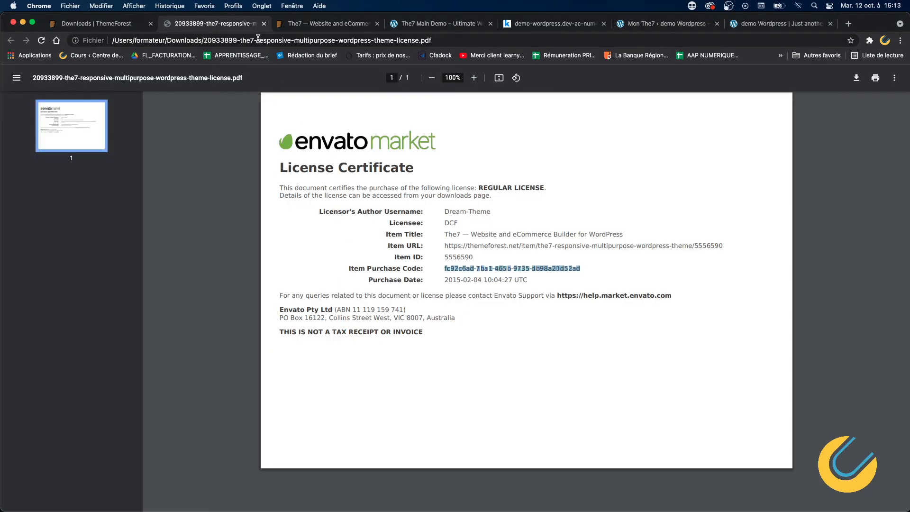
{"action": "left_click", "coordinate": [306, 24]}
{"action": "left_click", "coordinate": [457, 23]}
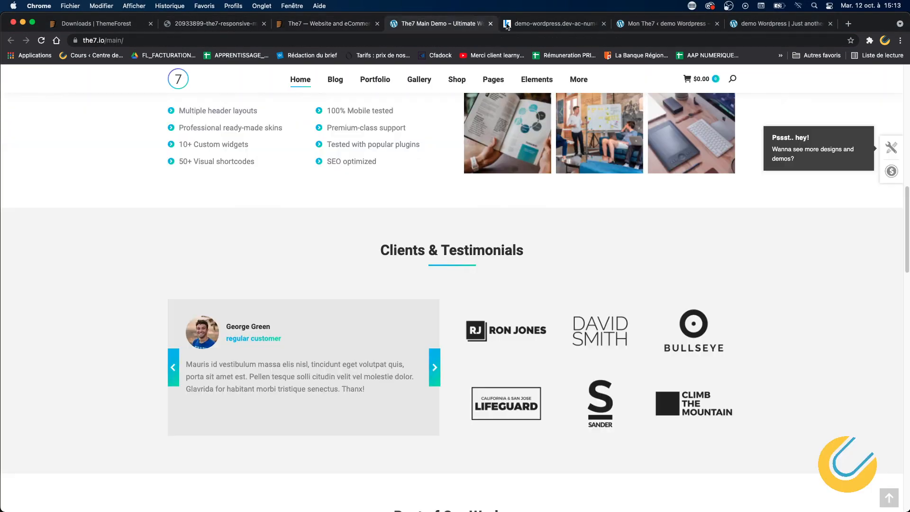
{"action": "left_click", "coordinate": [507, 24]}
{"action": "left_click", "coordinate": [667, 25]}
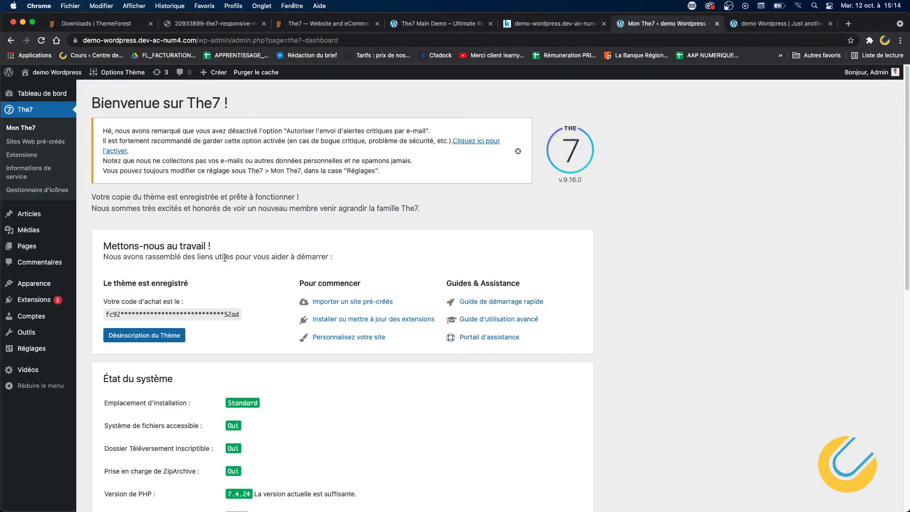
Examine the system status and settings sections of the The7 dashboard, ending back at the start of the page
{"action": "scroll", "coordinate": [348, 351], "scroll_direction": "down", "scroll_amount": 5}
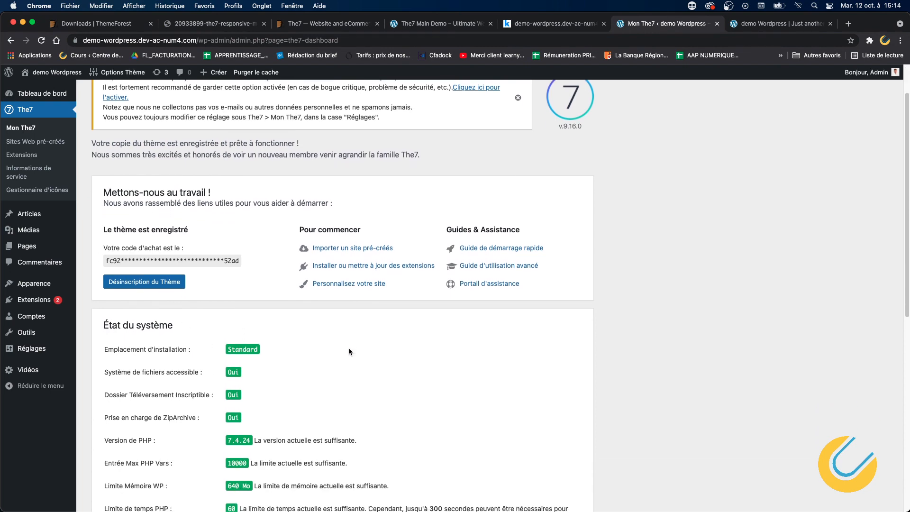
{"action": "scroll", "coordinate": [348, 350], "scroll_direction": "down", "scroll_amount": 5}
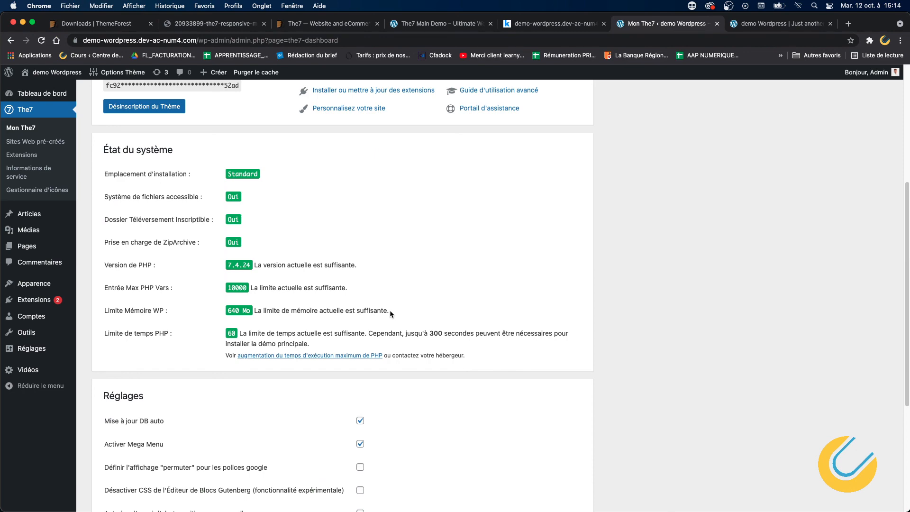
{"action": "scroll", "coordinate": [389, 310], "scroll_direction": "down", "scroll_amount": 5}
{"action": "scroll", "coordinate": [334, 339], "scroll_direction": "up", "scroll_amount": 15}
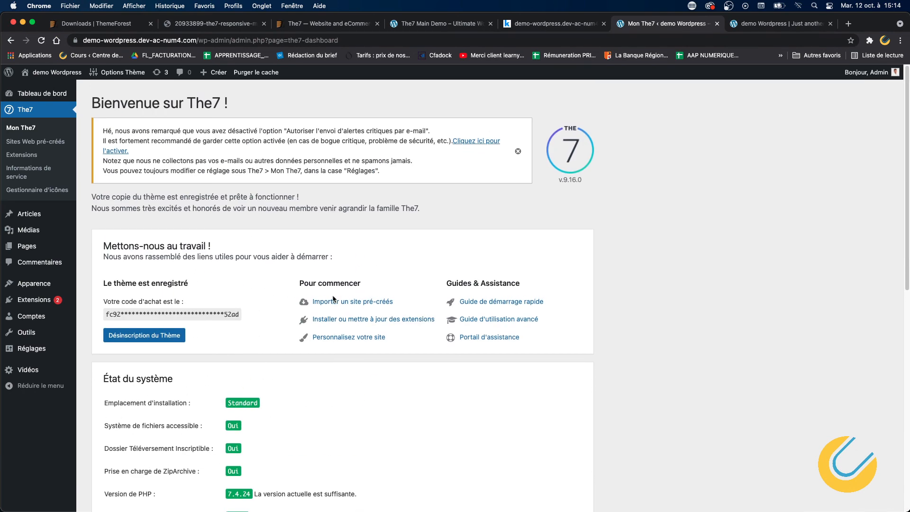